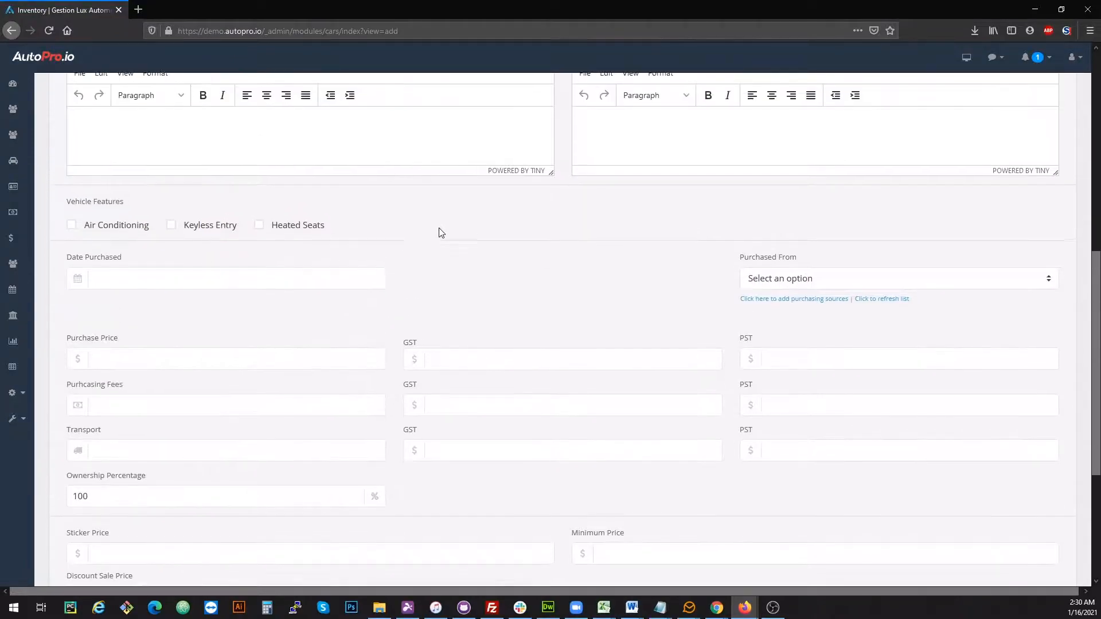
scroll(442, 237, "up", 3)
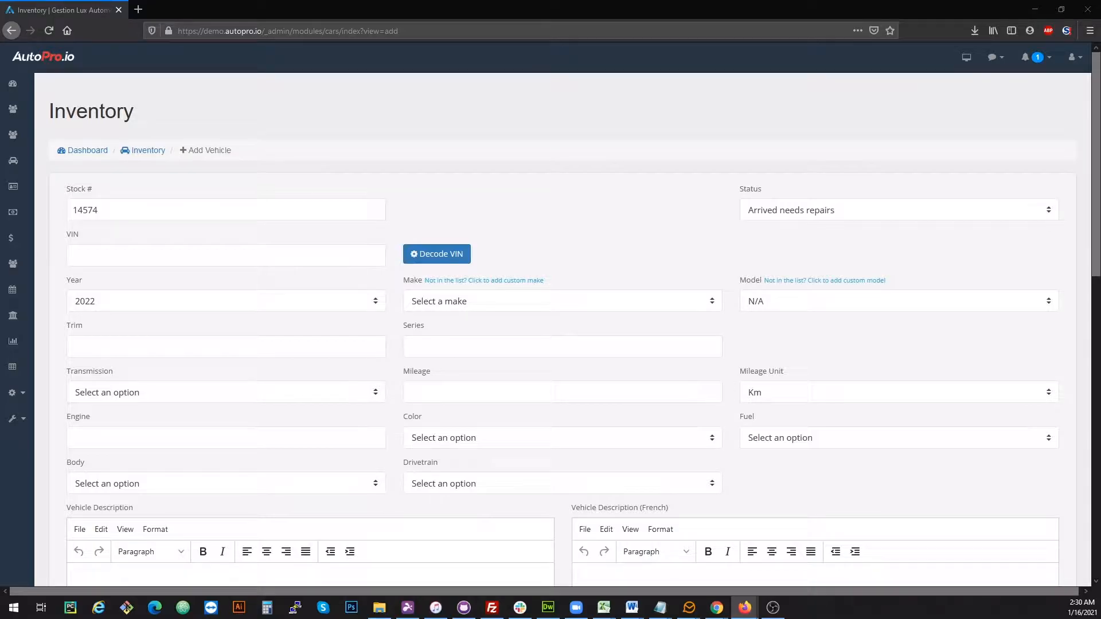
Paste the vehicle's VIN and decode it to fill in the vehicle details
left_click(314, 259)
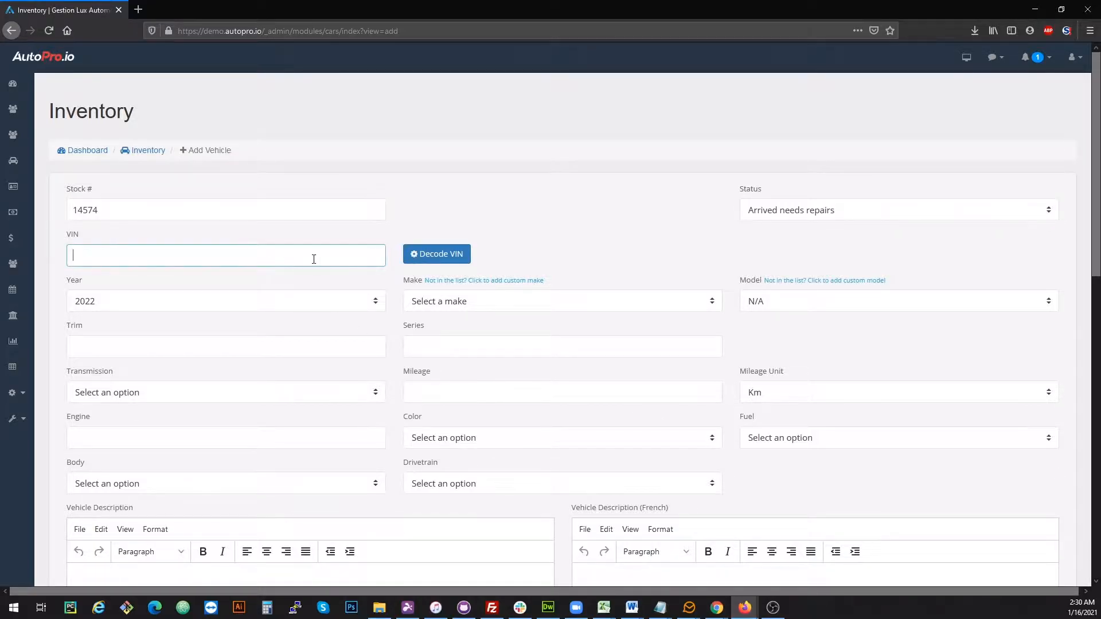
left_click(438, 254)
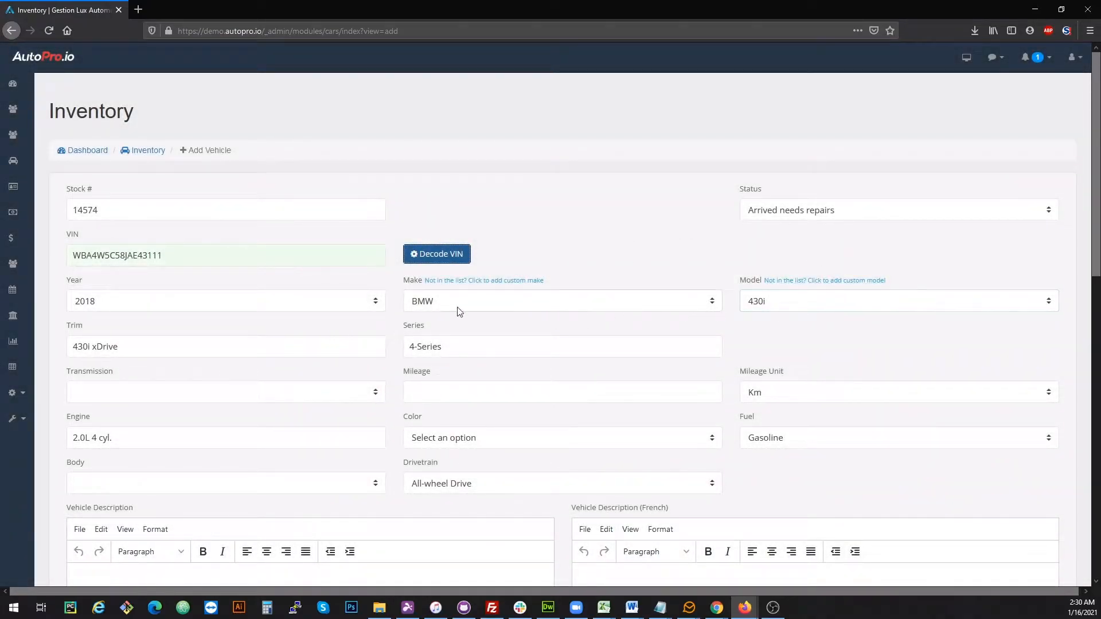
Edit the trim to read xDrive by deleting the 430i prefix
left_click(222, 342)
left_click_drag(92, 346, 64, 358)
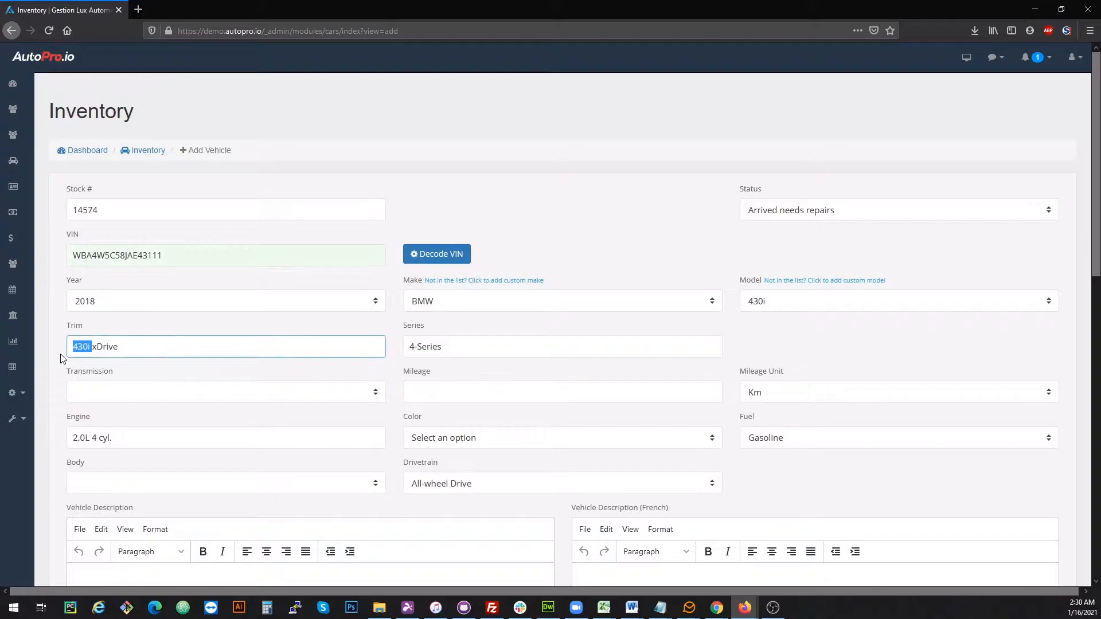
key("BackSpace")
left_click(639, 344)
left_click(830, 342)
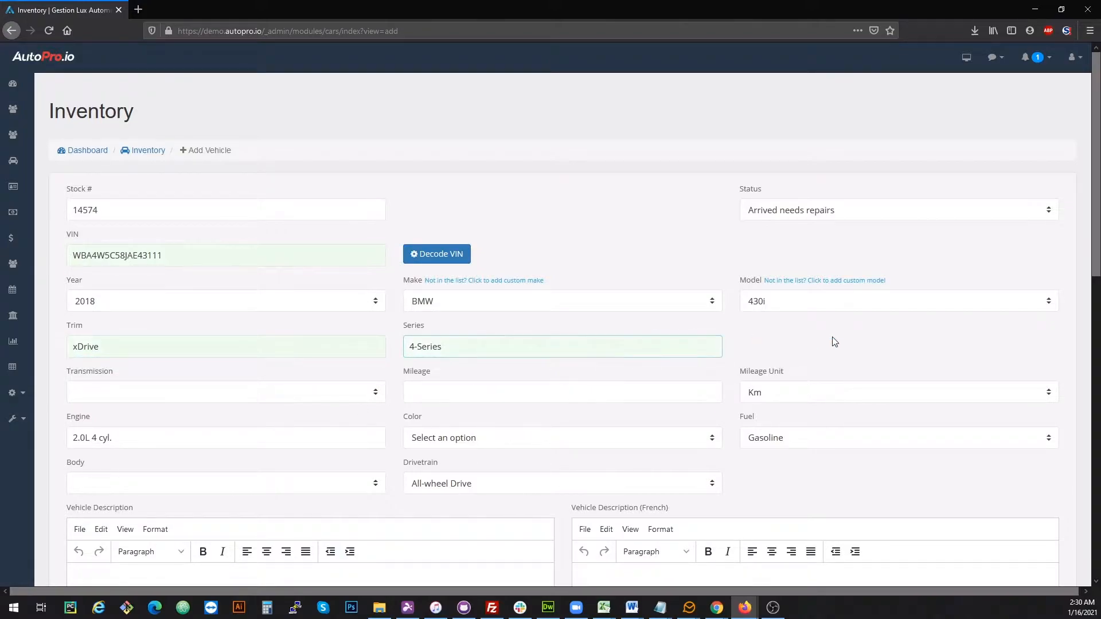
Set the transmission to Automatic and the mileage to 30000
left_click(180, 395)
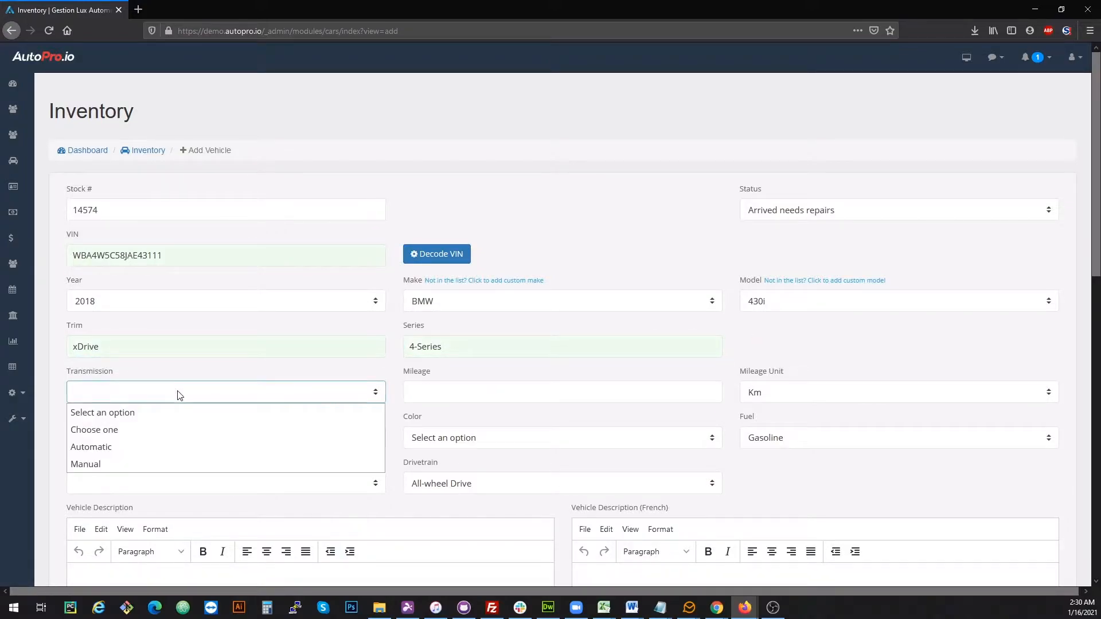
left_click(178, 446)
left_click(442, 400)
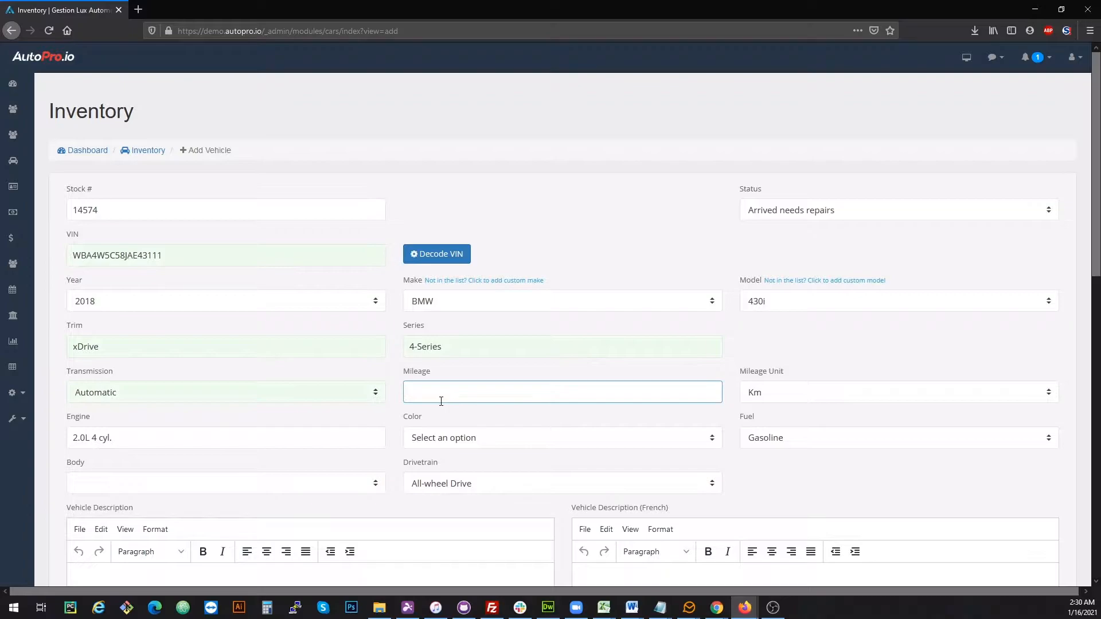
type("30000")
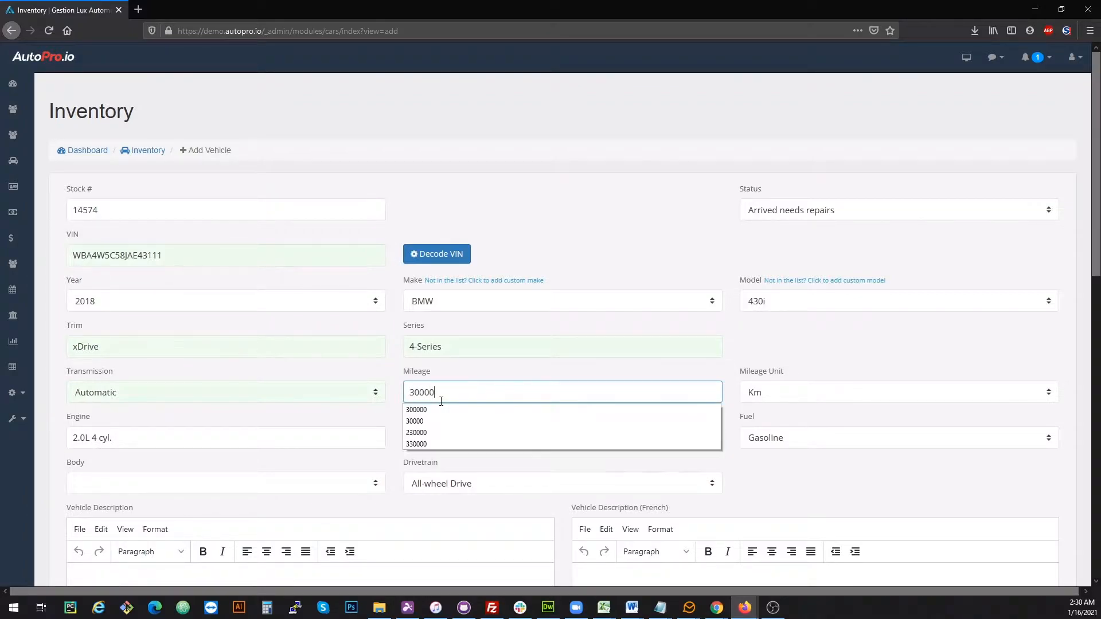
left_click(793, 355)
Set the color to Blue and the body to Coupe/2 Door
left_click(132, 445)
left_click(467, 442)
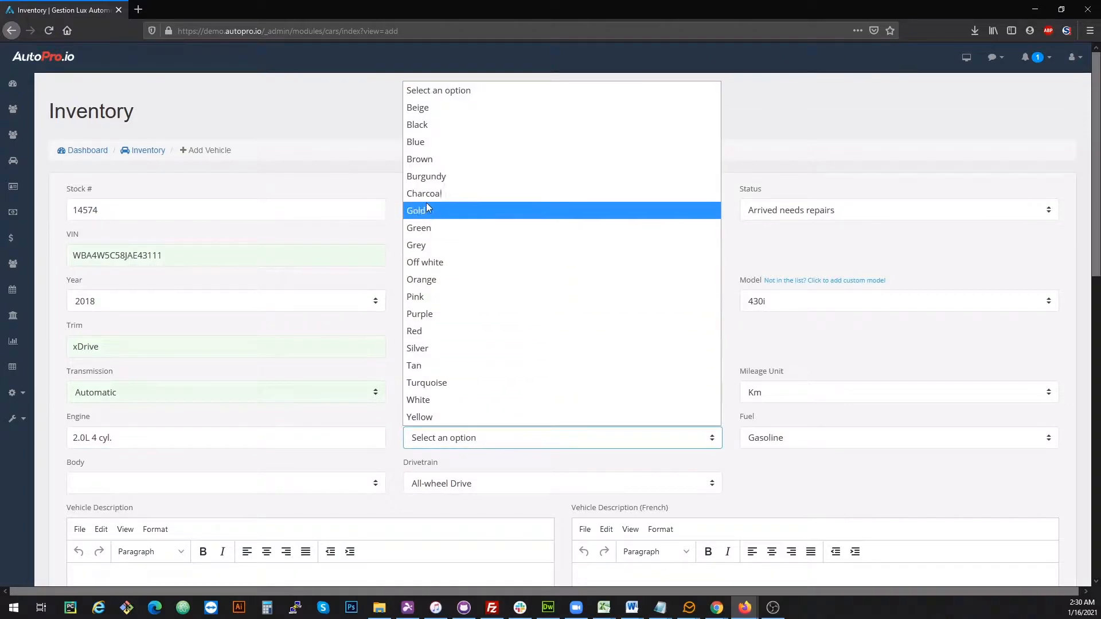
left_click(426, 139)
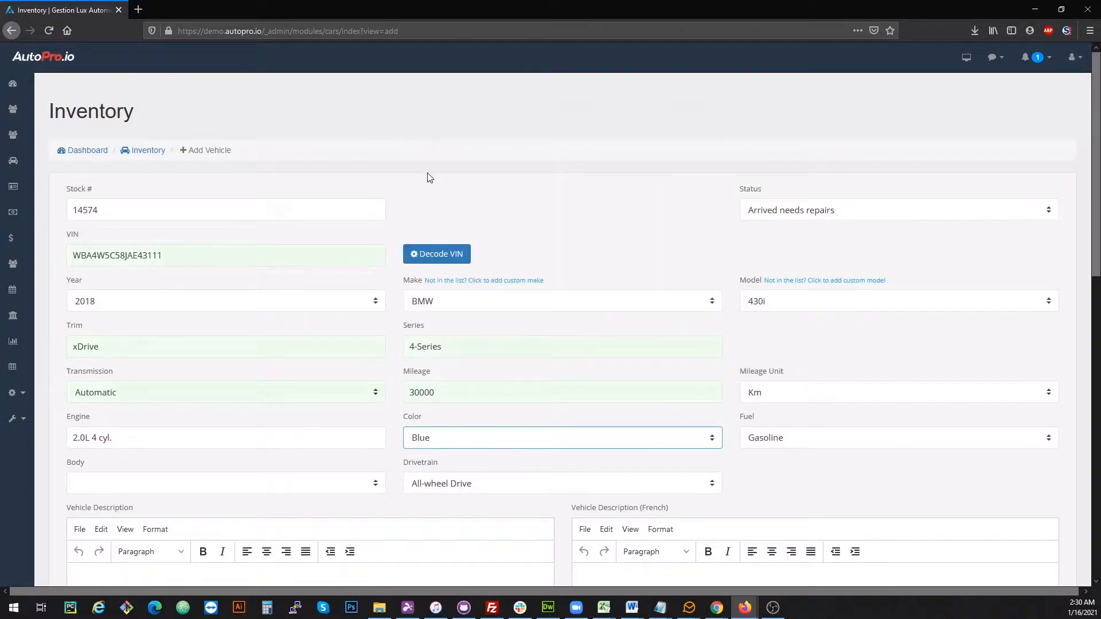
left_click(146, 484)
left_click(117, 325)
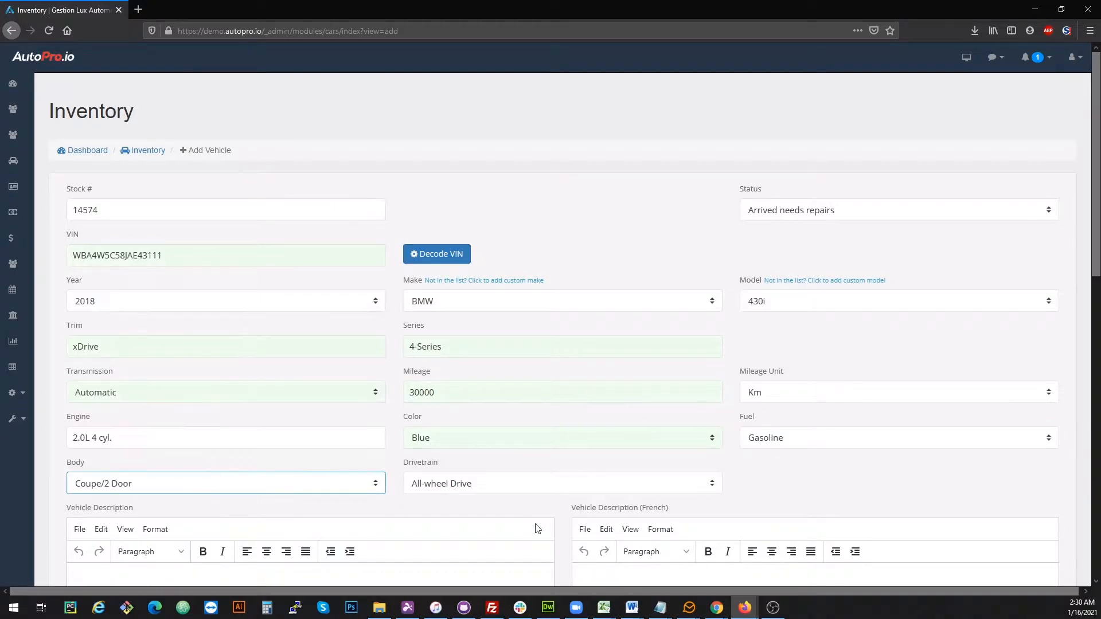
Change the vehicle status to Ready for sale
left_click(732, 488)
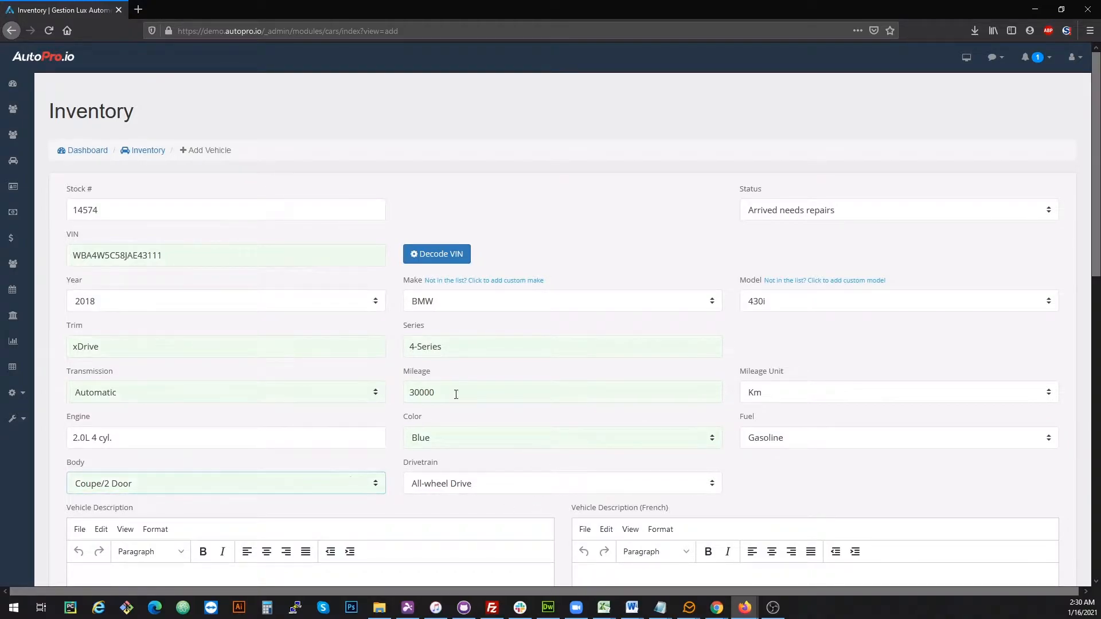
left_click(784, 209)
left_click(775, 264)
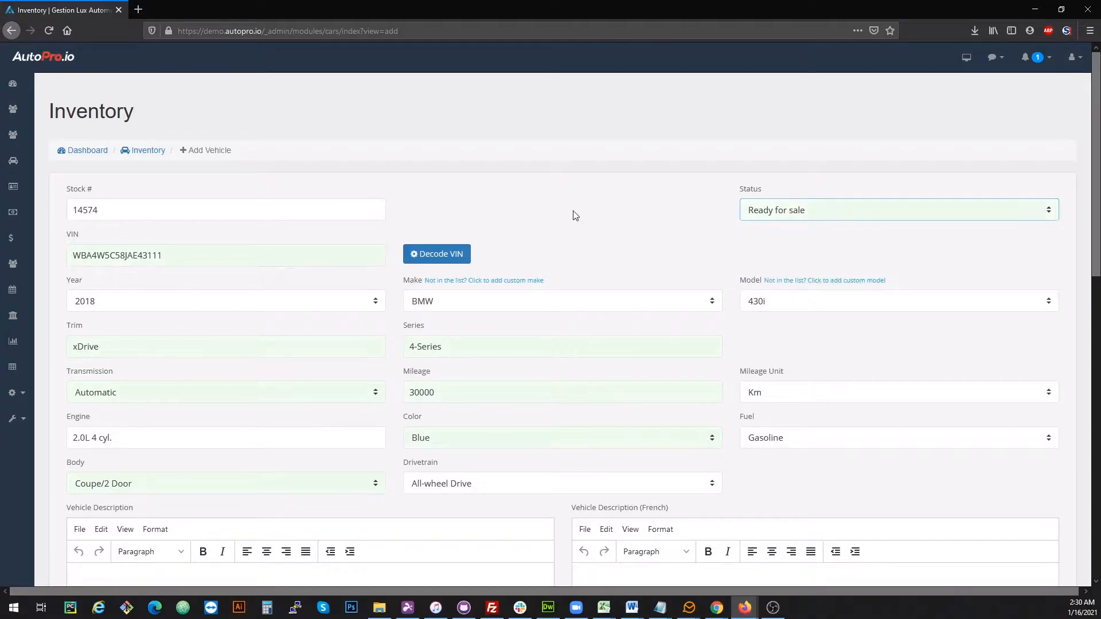
Tick and untick the Air Conditioning, Keyless Entry and Heated Seats features
scroll(581, 251, "down", 6)
left_click(257, 221)
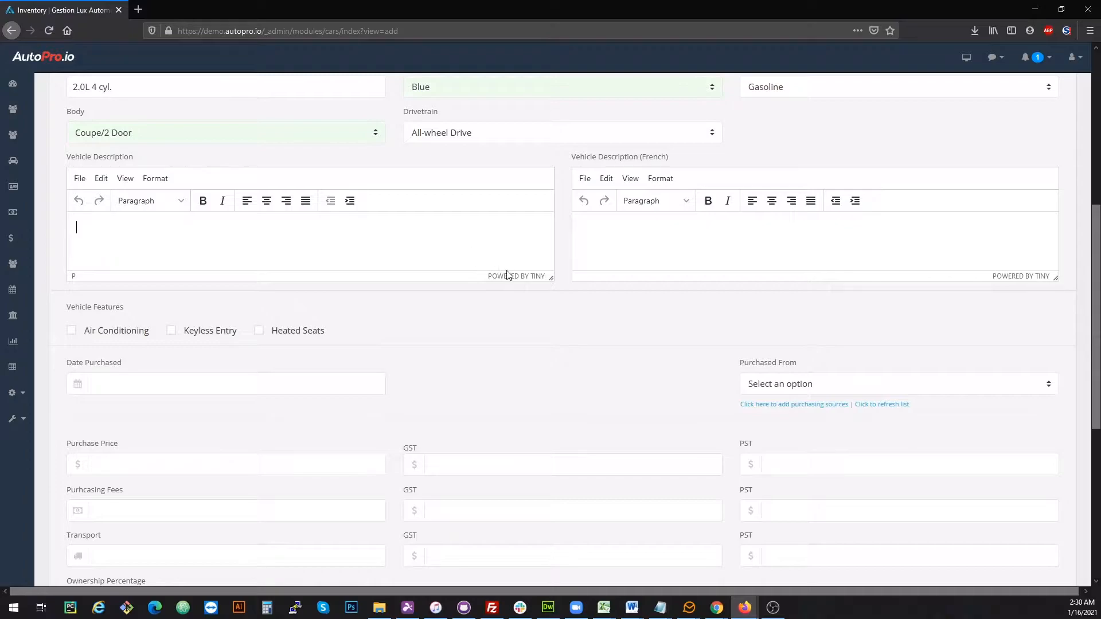
scroll(508, 312, "down", 1)
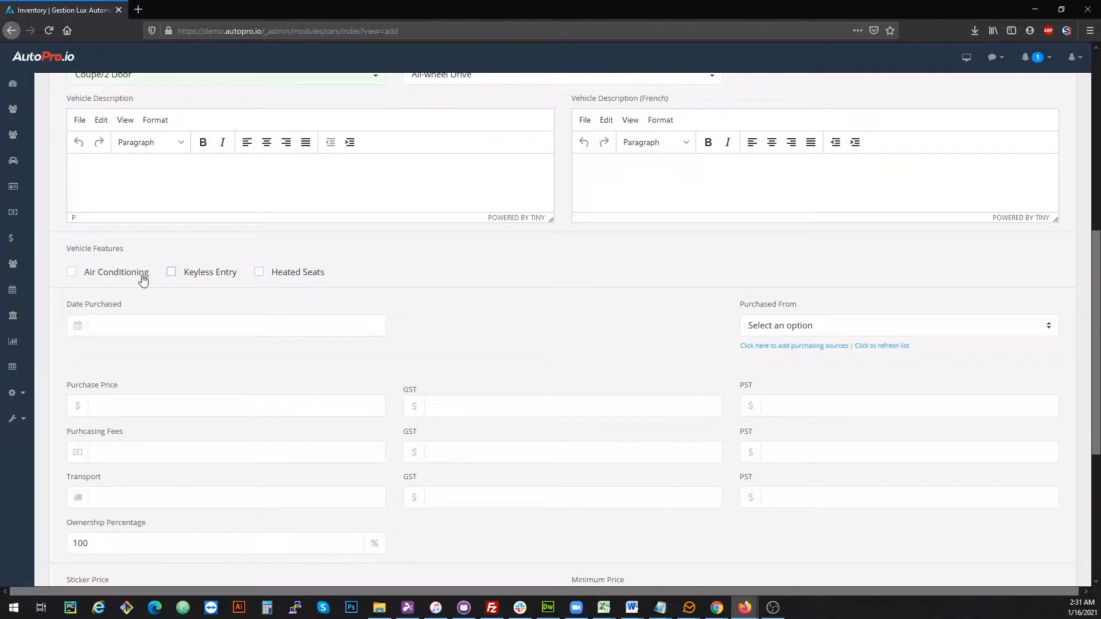
left_click(112, 279)
left_click(208, 277)
left_click(278, 278)
left_click(147, 278)
left_click(196, 278)
left_click(279, 278)
Set the purchase date to 2021-01-07 and the purchase source to Facebook
scroll(214, 320, "down", 3)
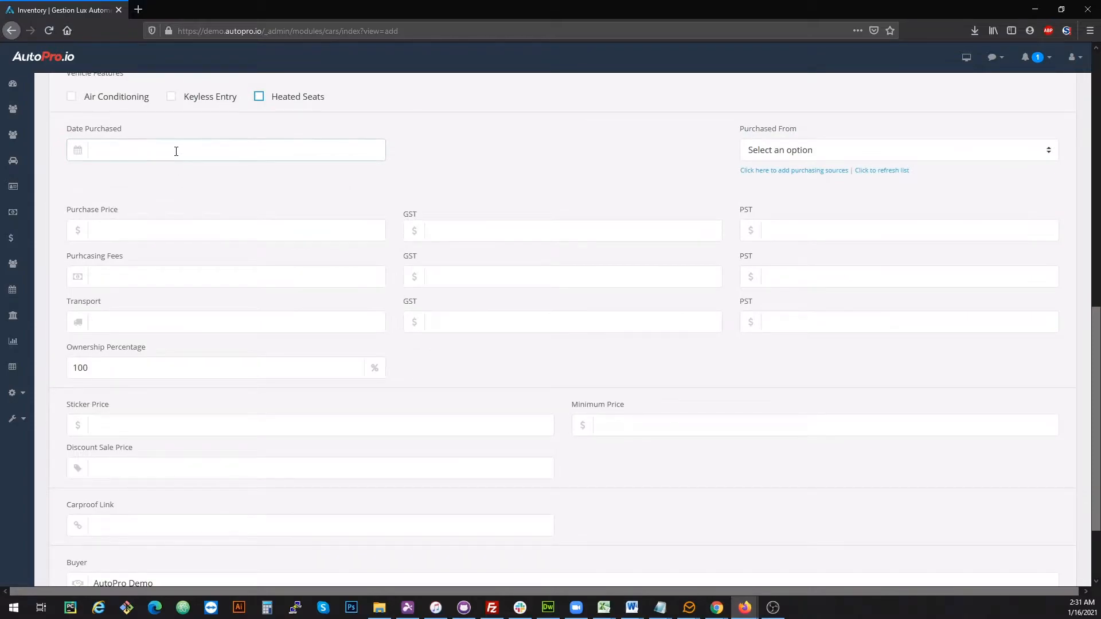
left_click(176, 150)
left_click(152, 232)
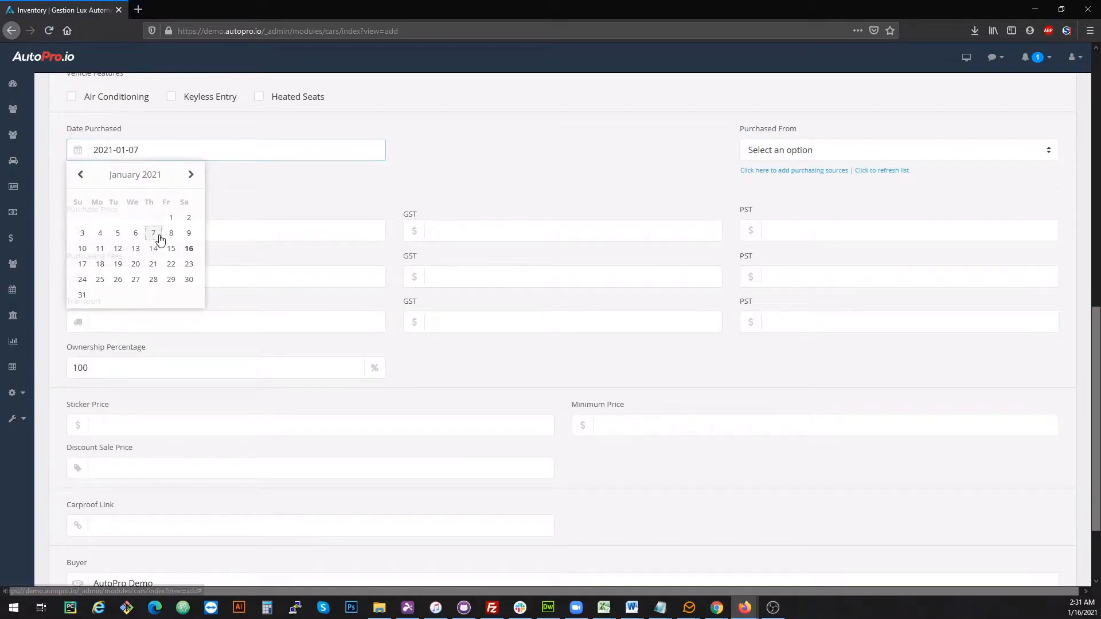
left_click(810, 149)
left_click(765, 206)
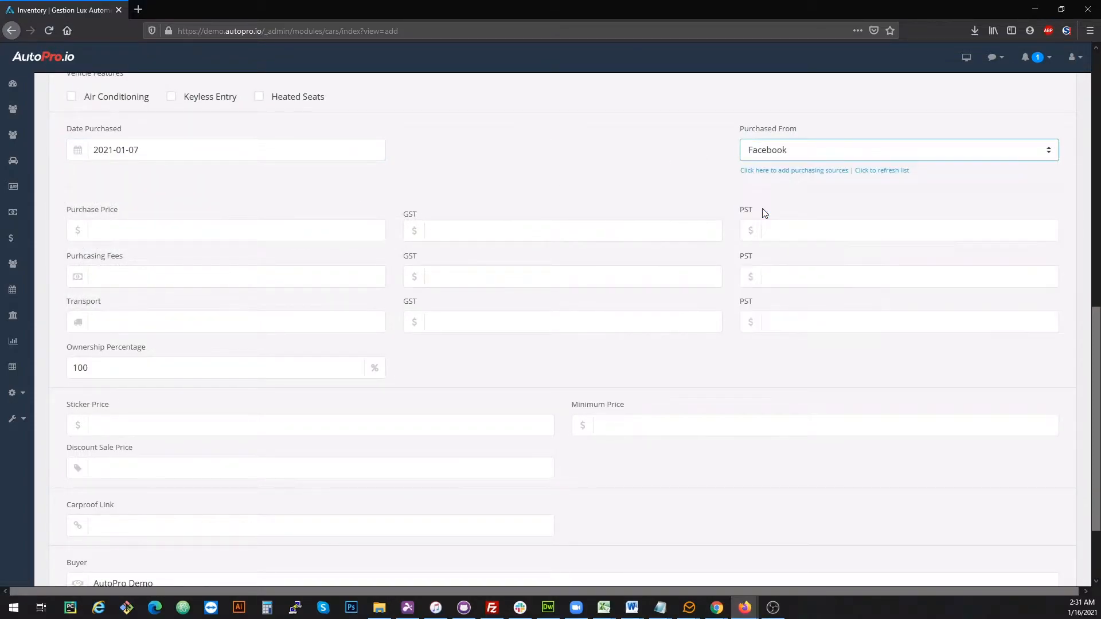
Enter a purchase price of 5000
left_click(216, 225)
type("5000")
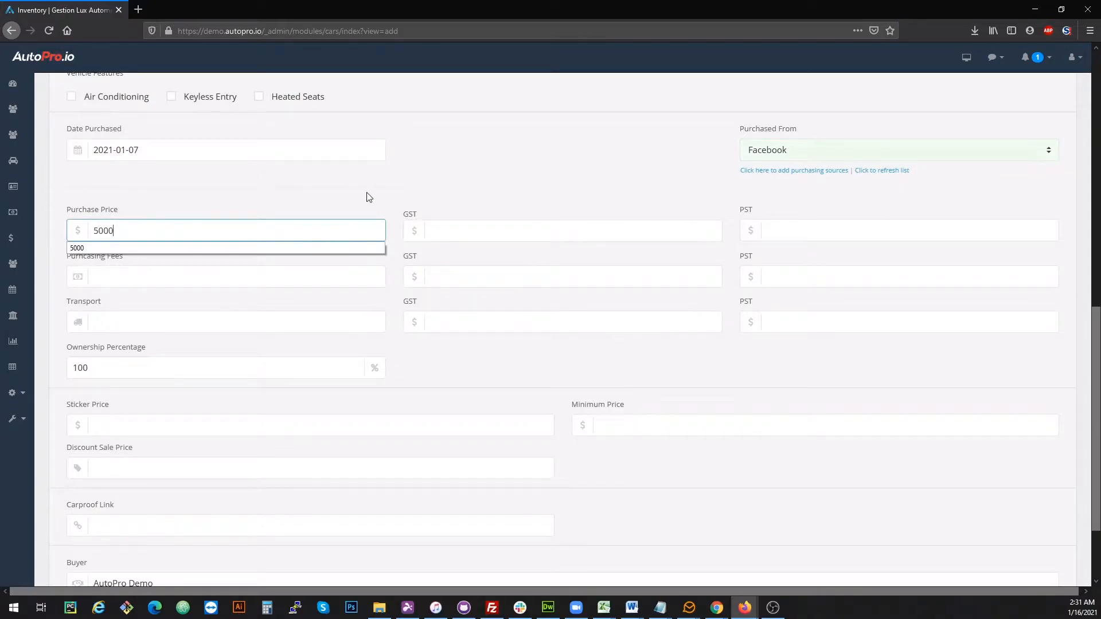
triple_click(361, 201)
left_click(456, 212)
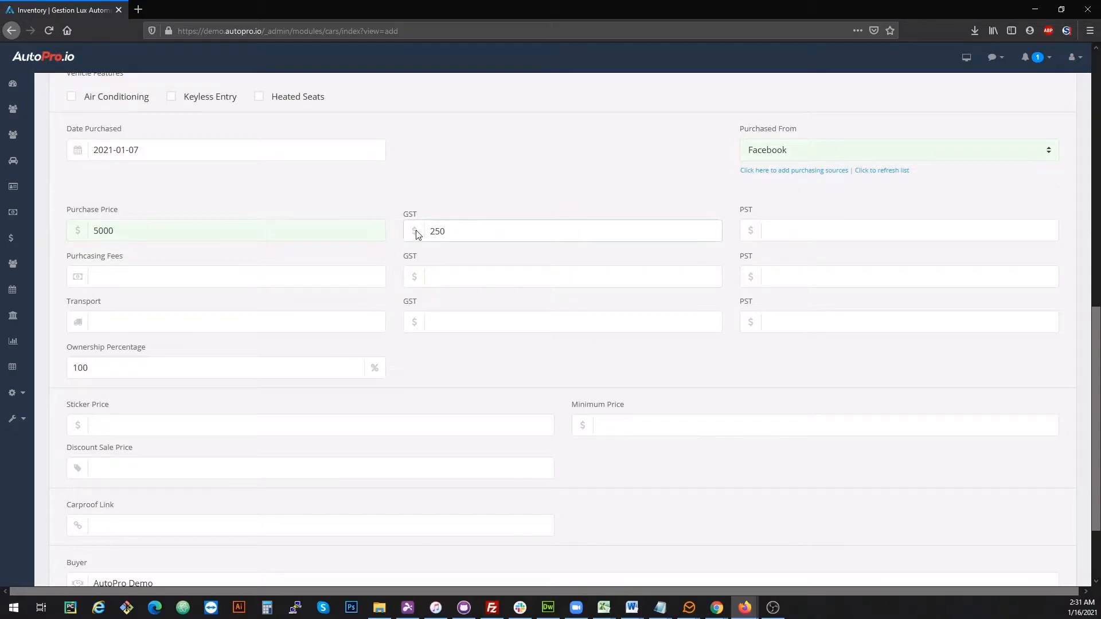
Enter purchasing fees of 200 and transport of 150
left_click(224, 284)
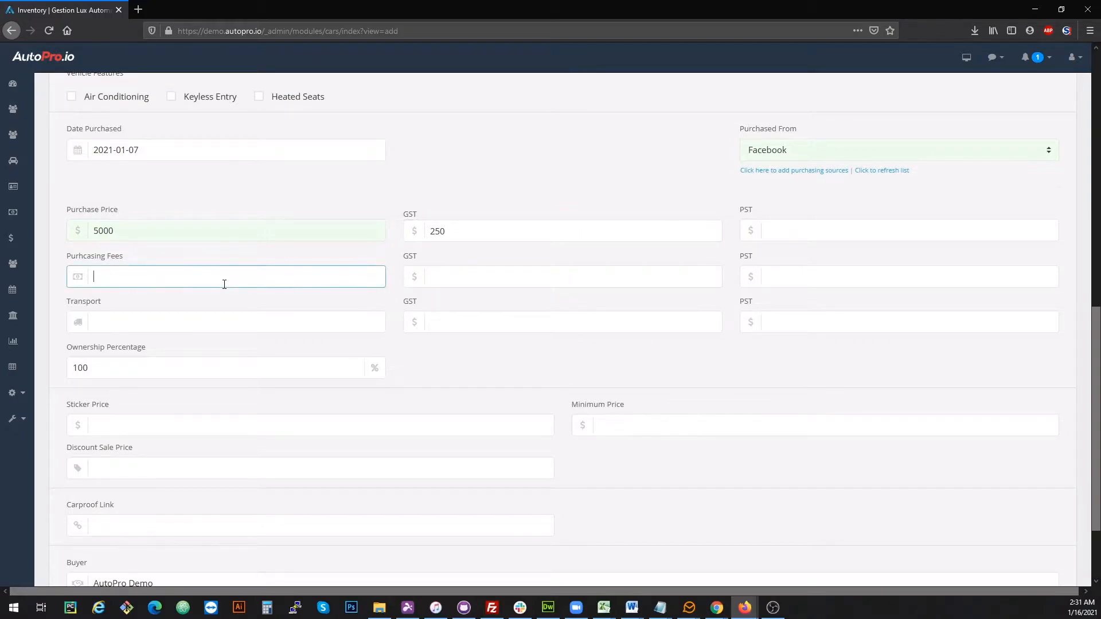
type("200")
left_click(237, 331)
type("150")
left_click(512, 361)
Save the new vehicle to the inventory
scroll(230, 338, "down", 1)
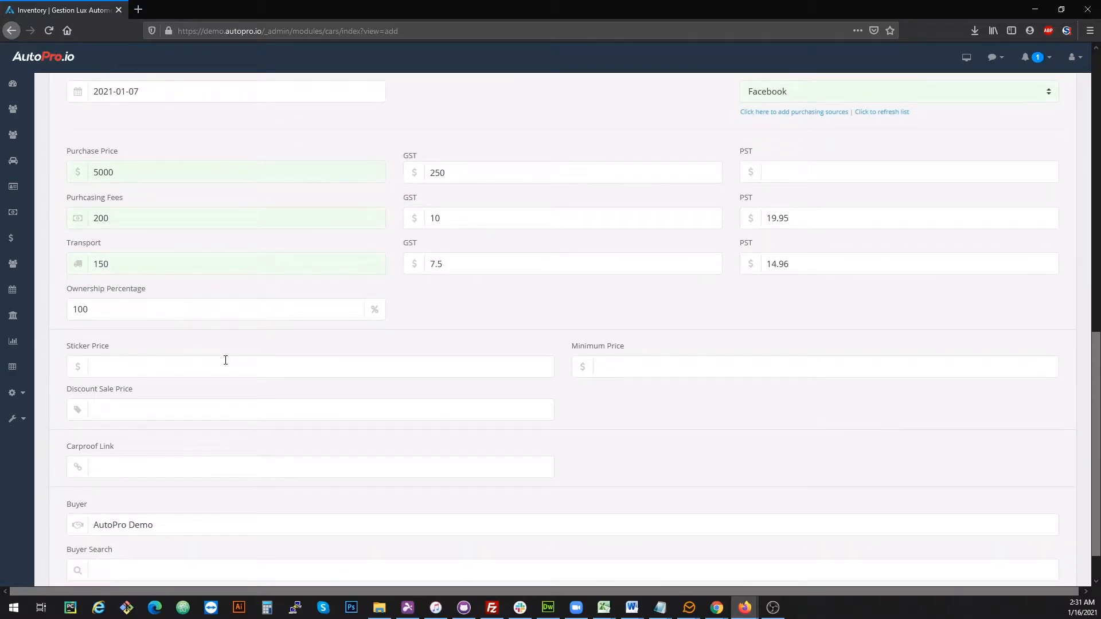
left_click(364, 369)
scroll(390, 344, "down", 1)
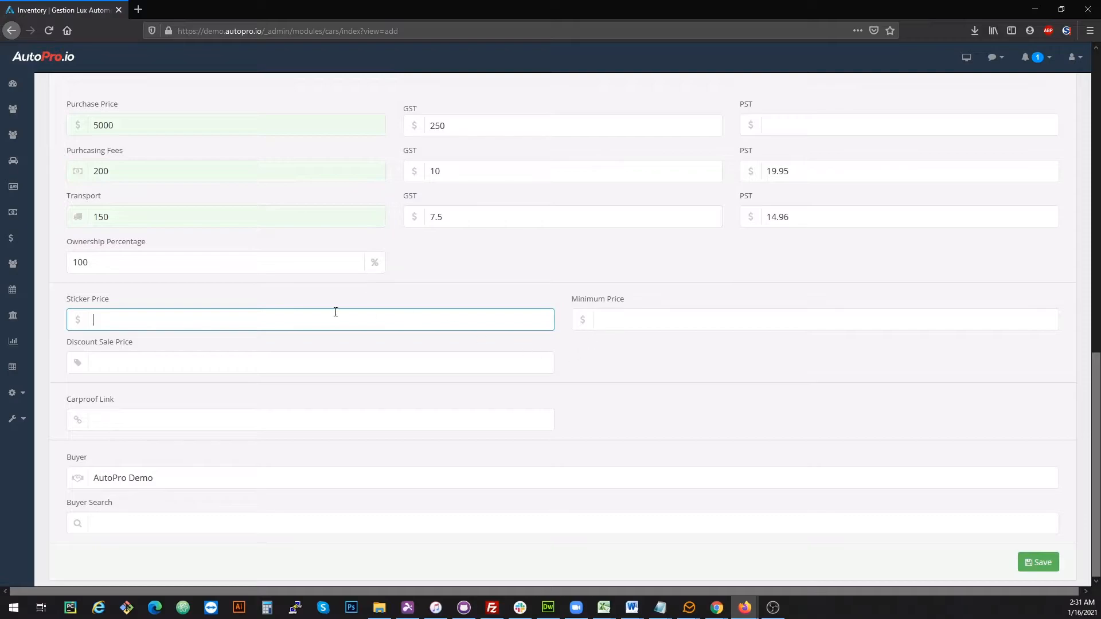
left_click(717, 318)
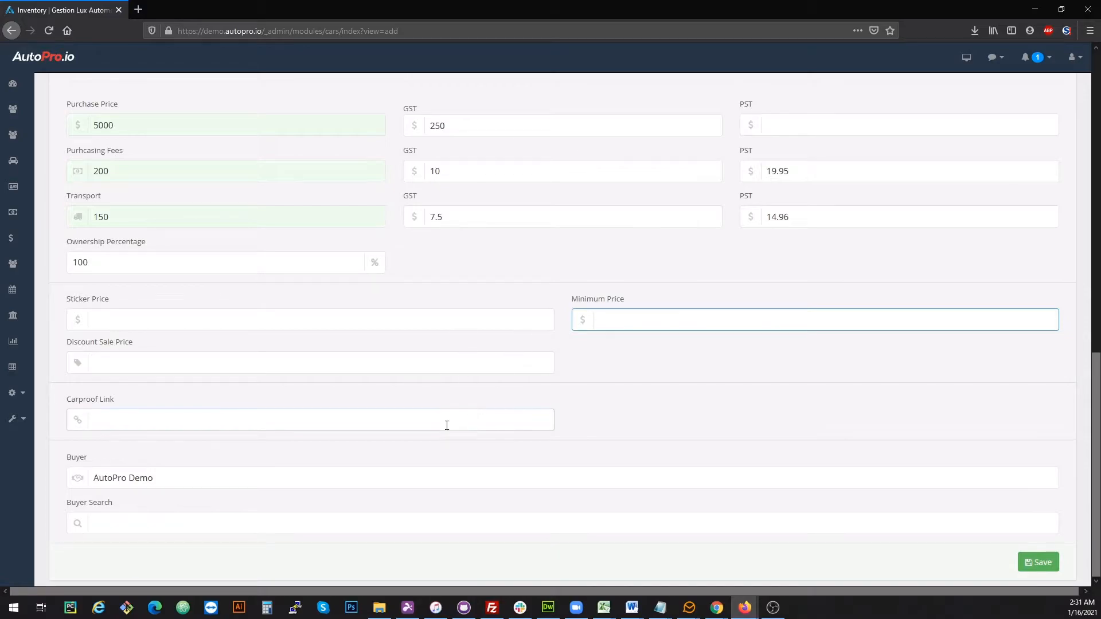
left_click(146, 416)
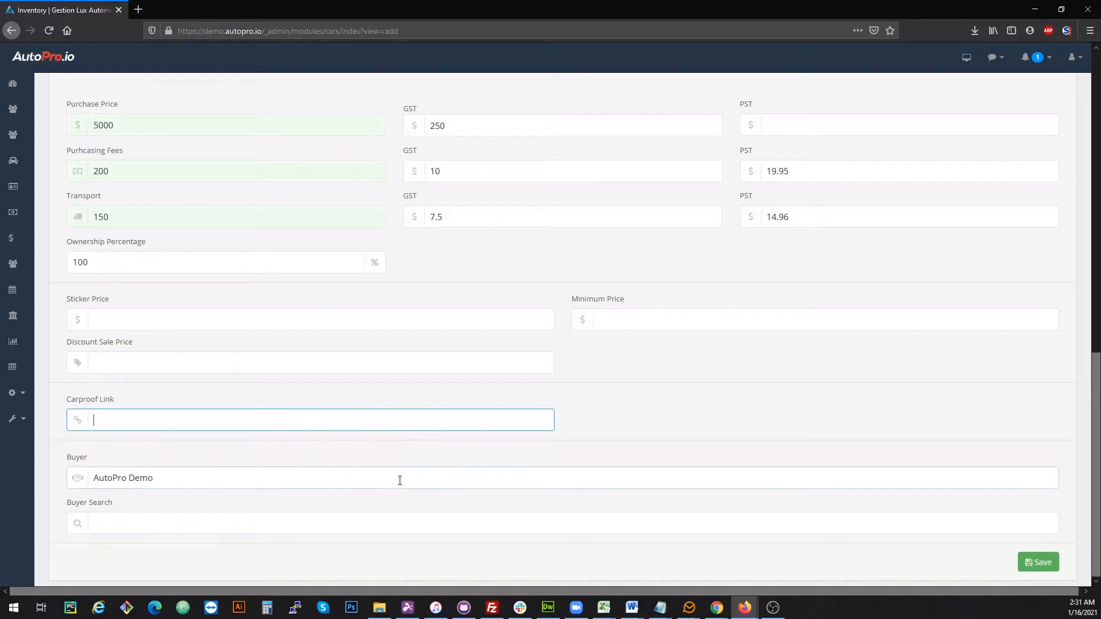
left_click(268, 521)
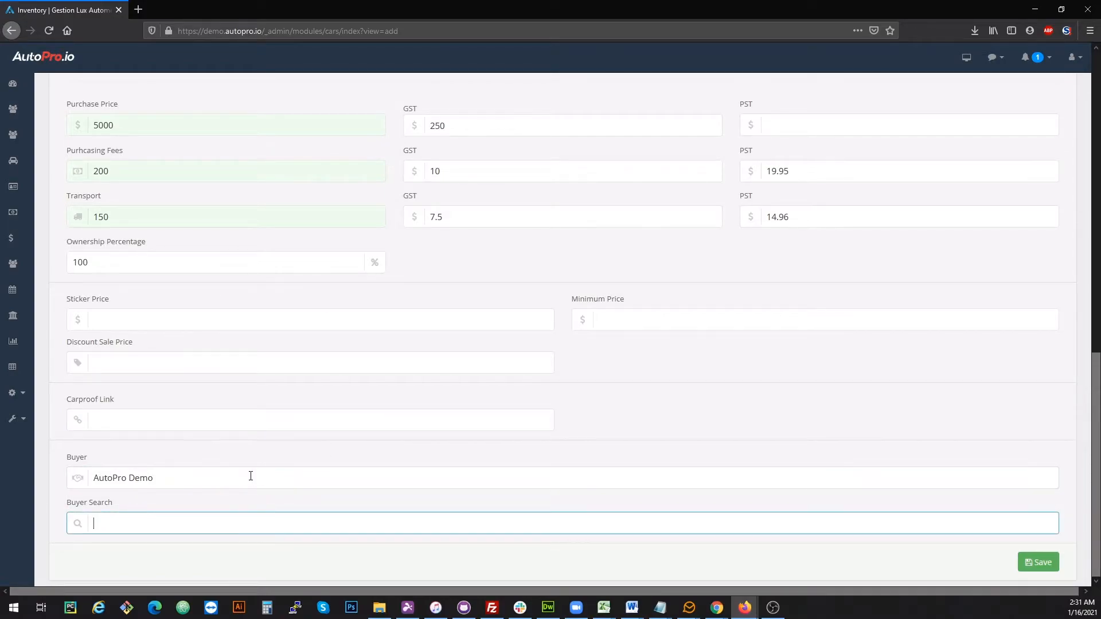
left_click(1050, 559)
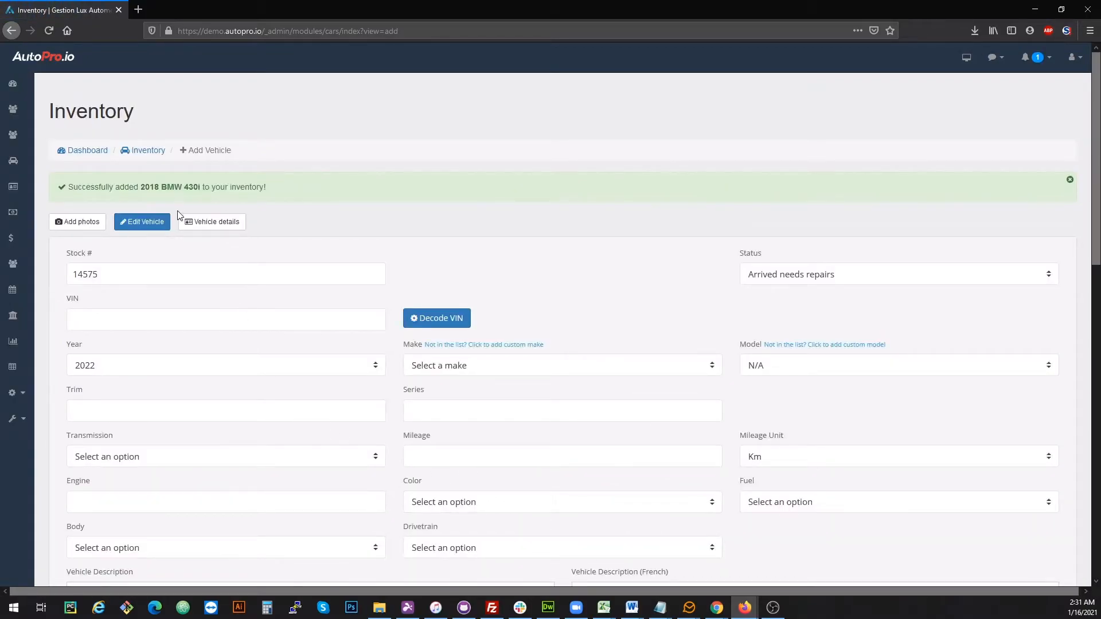
left_click_drag(120, 190, 294, 198)
left_click(192, 234)
left_click(148, 268)
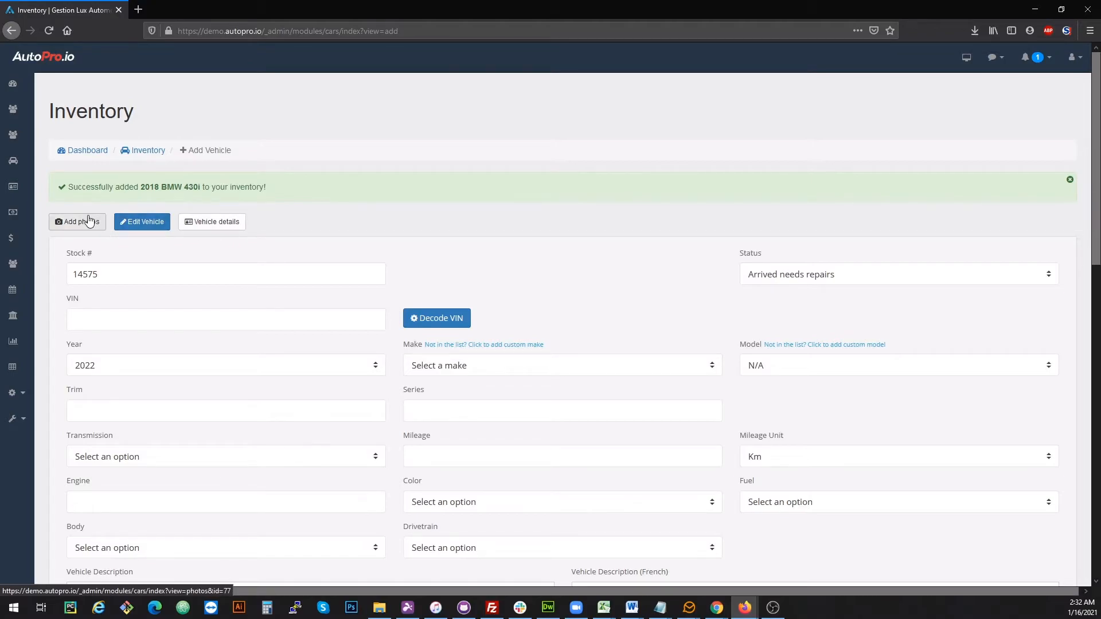
Upload all photos from the 14541 - BMW 430xi folder to the vehicle
left_click(88, 220)
left_click_drag(610, 370, 607, 361)
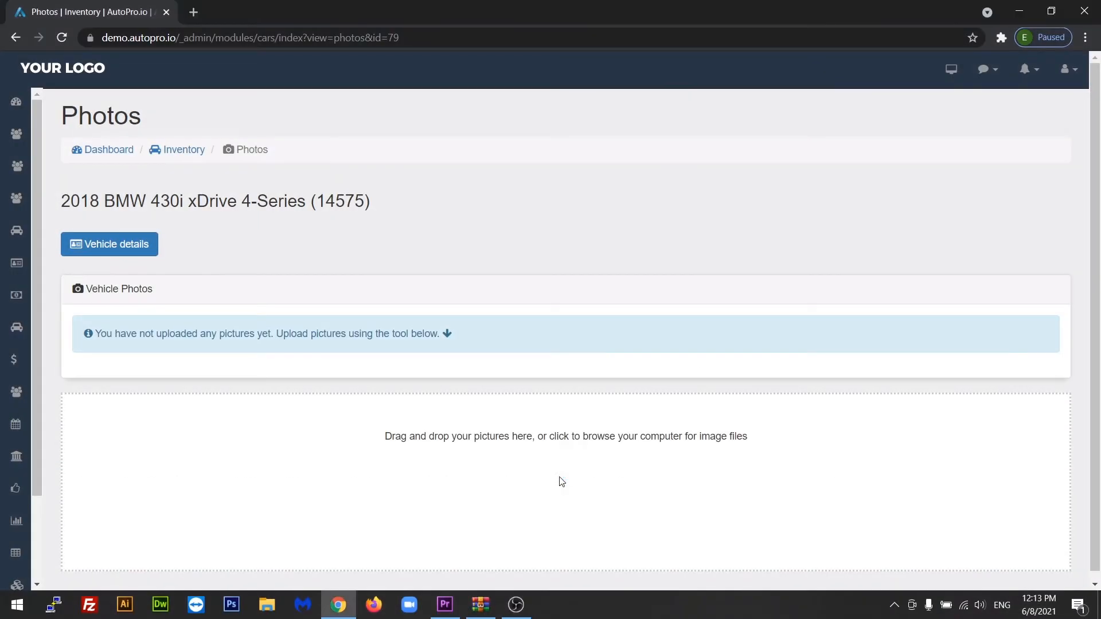
left_click(562, 480)
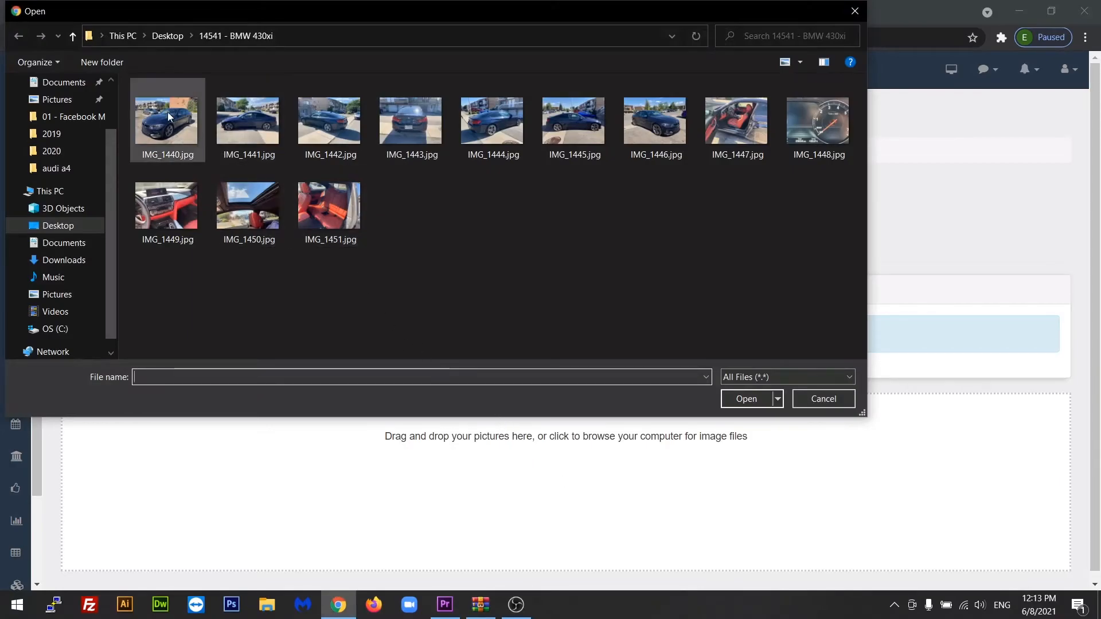
left_click_drag(127, 84, 817, 212)
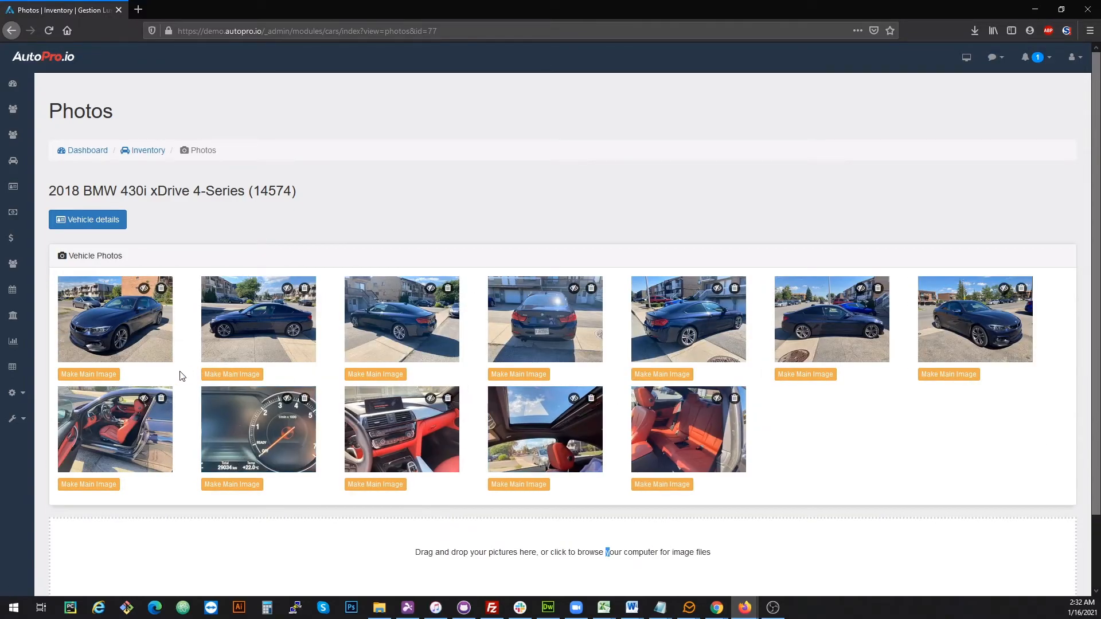
Make the first photo the main image and open the vehicle's details page
left_click(114, 376)
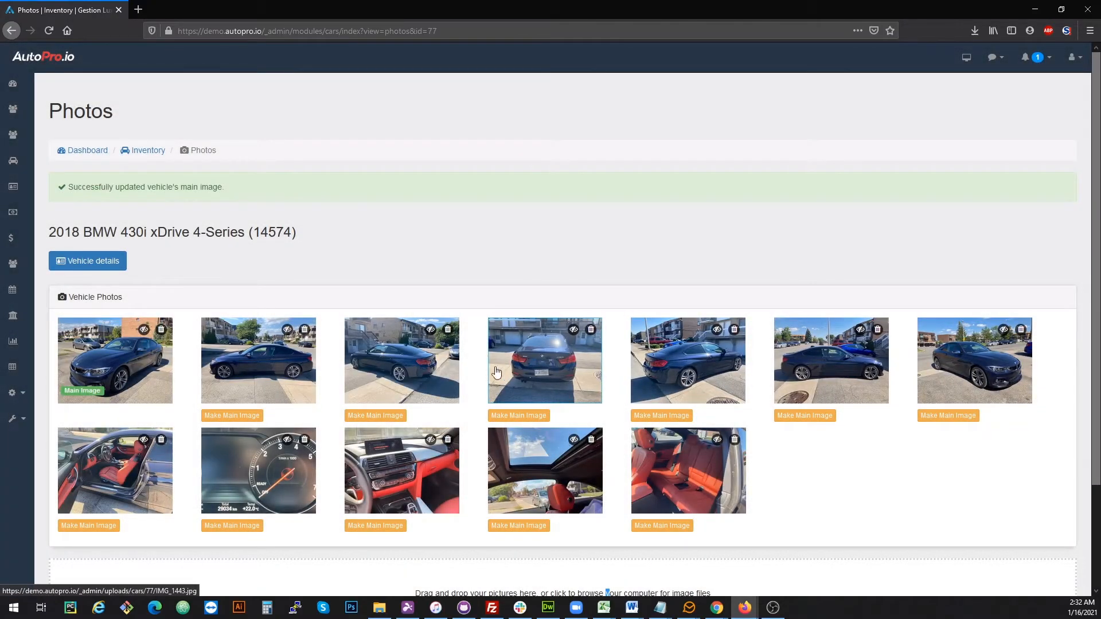
left_click(74, 263)
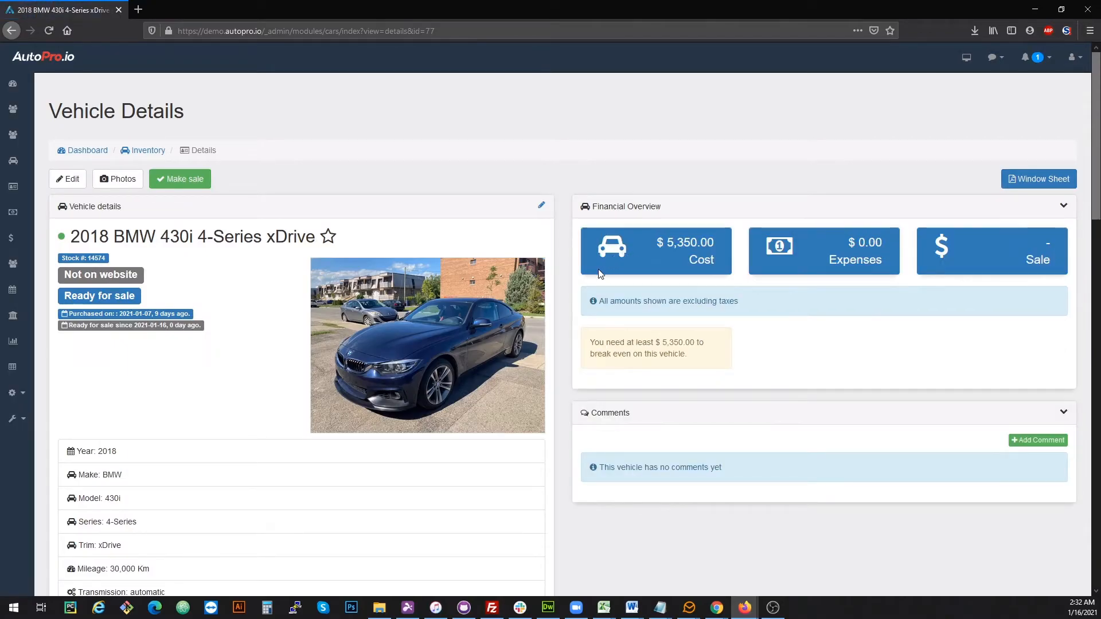
scroll(591, 276, "down", 12)
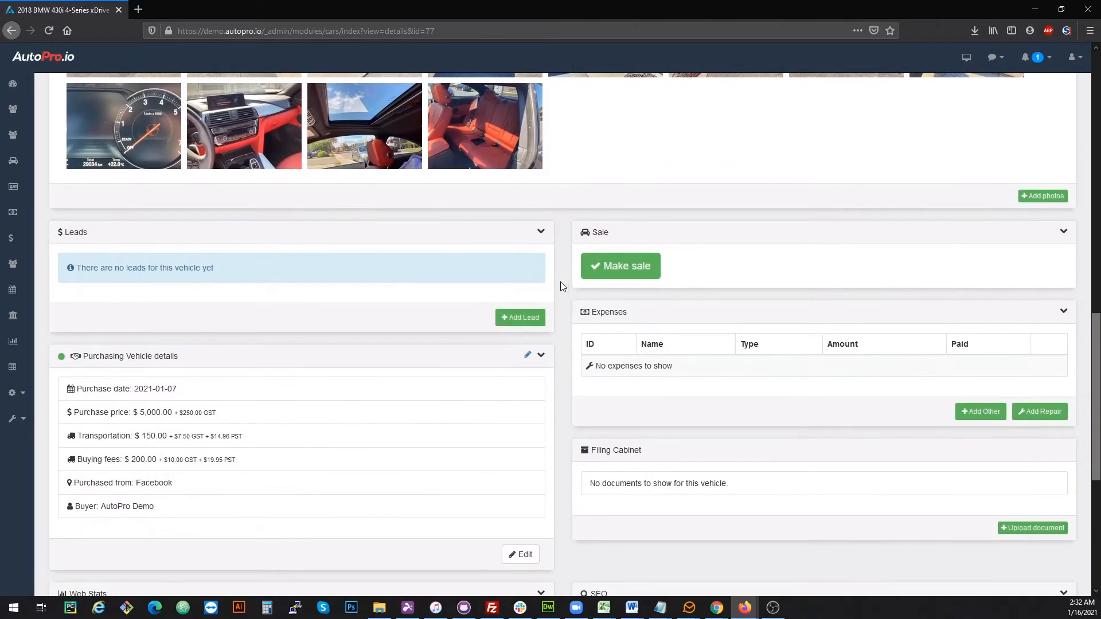
scroll(536, 291, "up", 15)
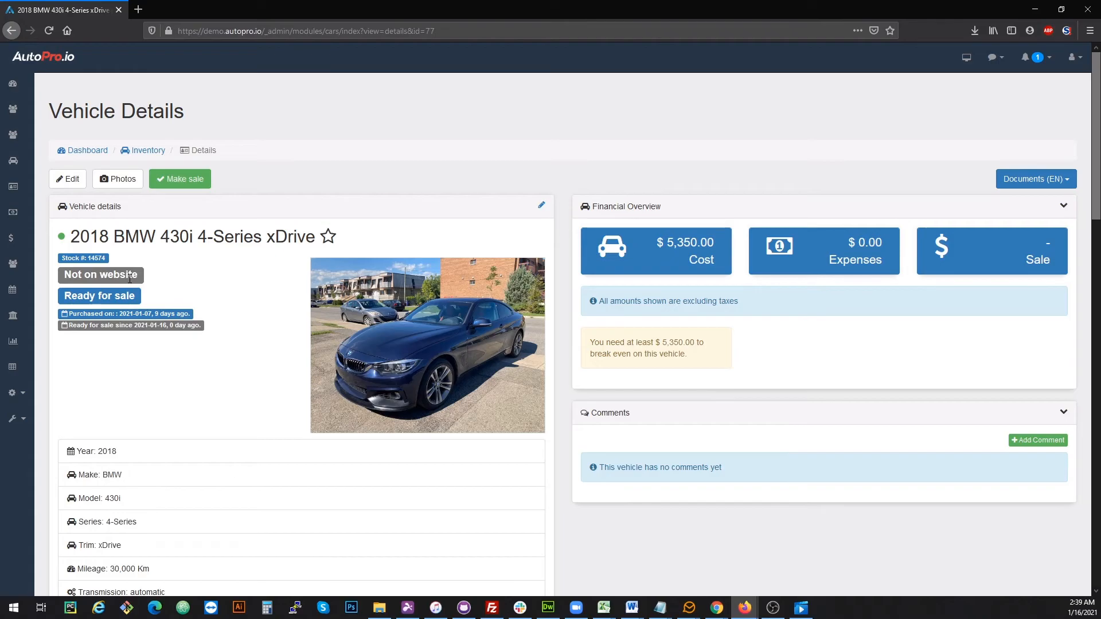
Put the vehicle live on the website and view its public listing page
left_click(129, 278)
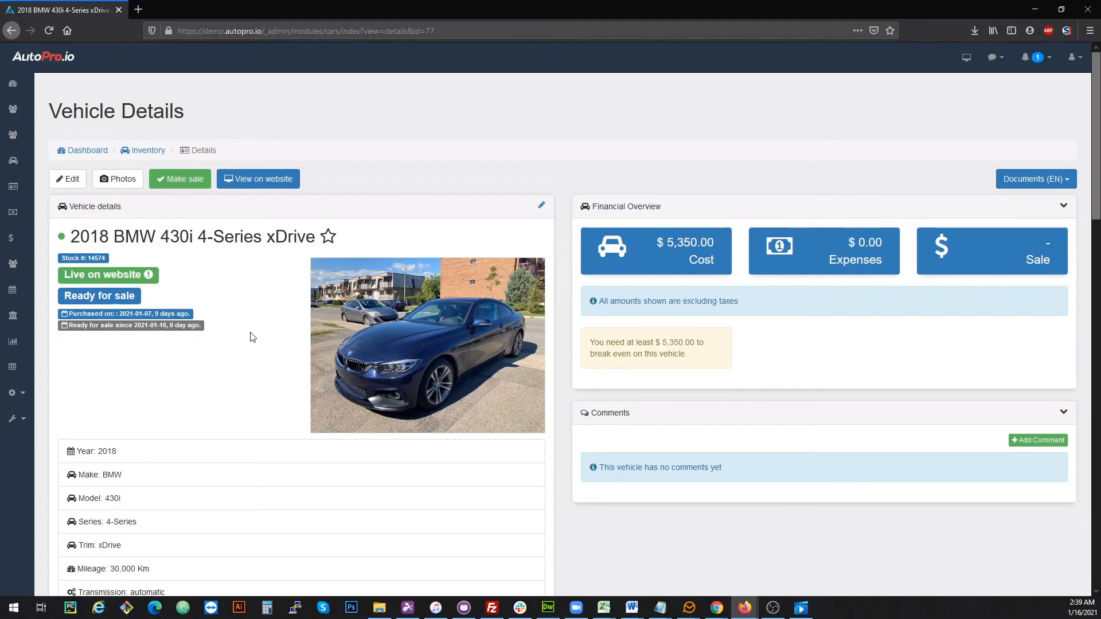
left_click(275, 182)
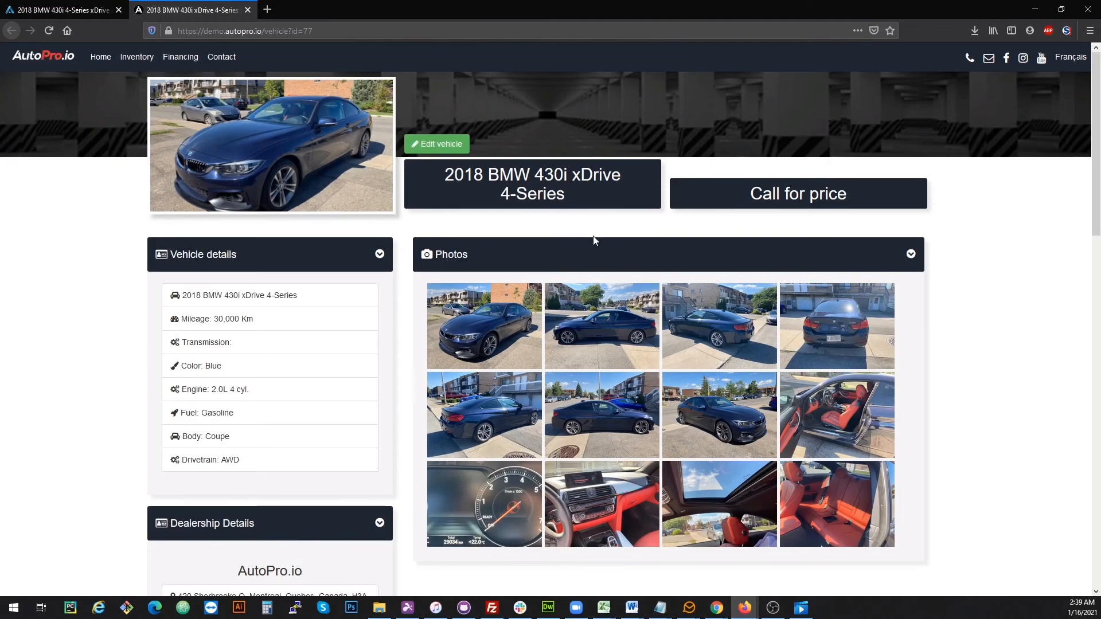
scroll(594, 241, "down", 2)
scroll(593, 240, "down", 6)
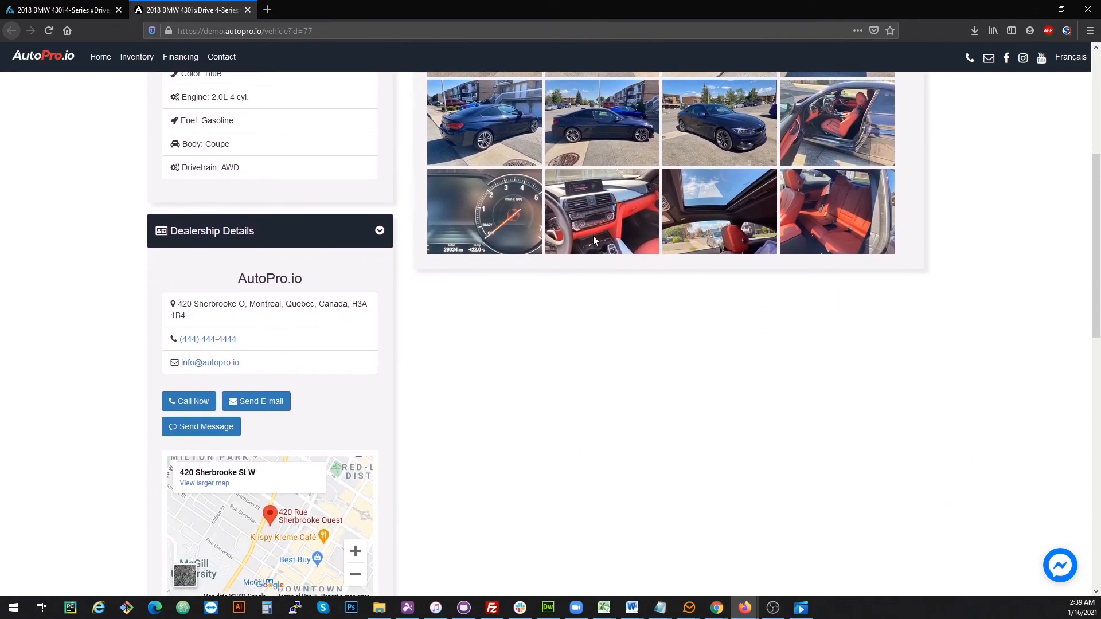
scroll(568, 145, "up", 3)
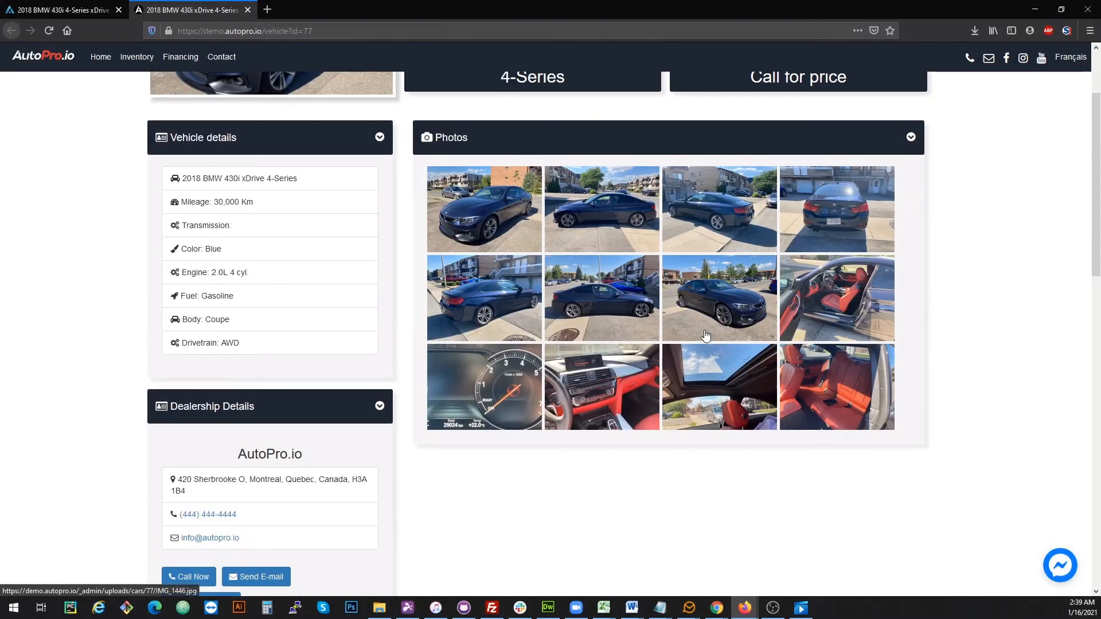
scroll(706, 335, "up", 2)
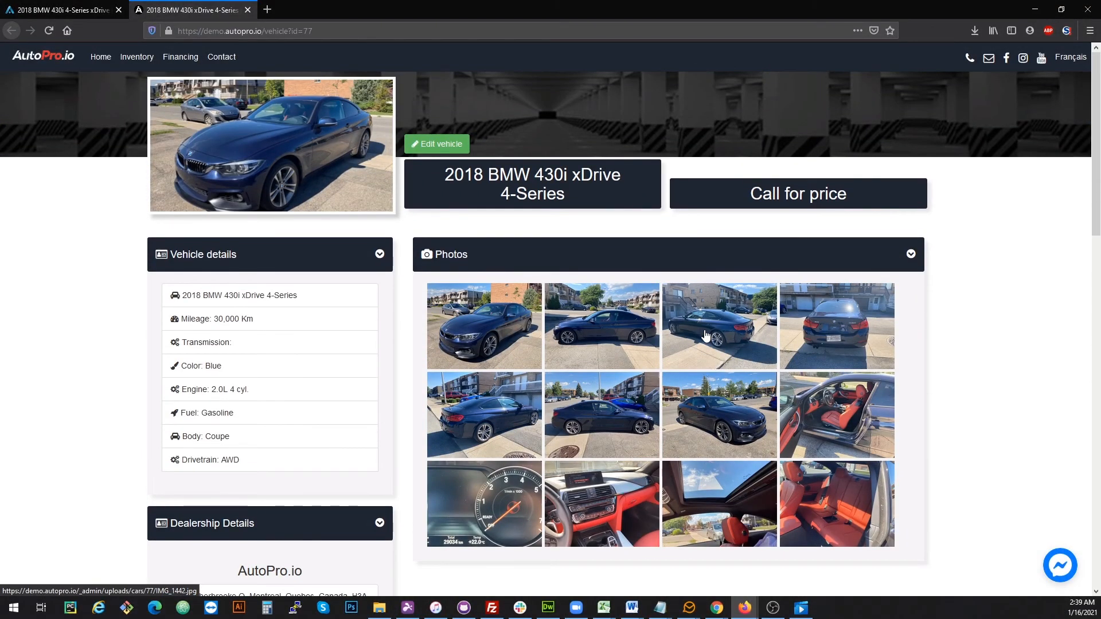